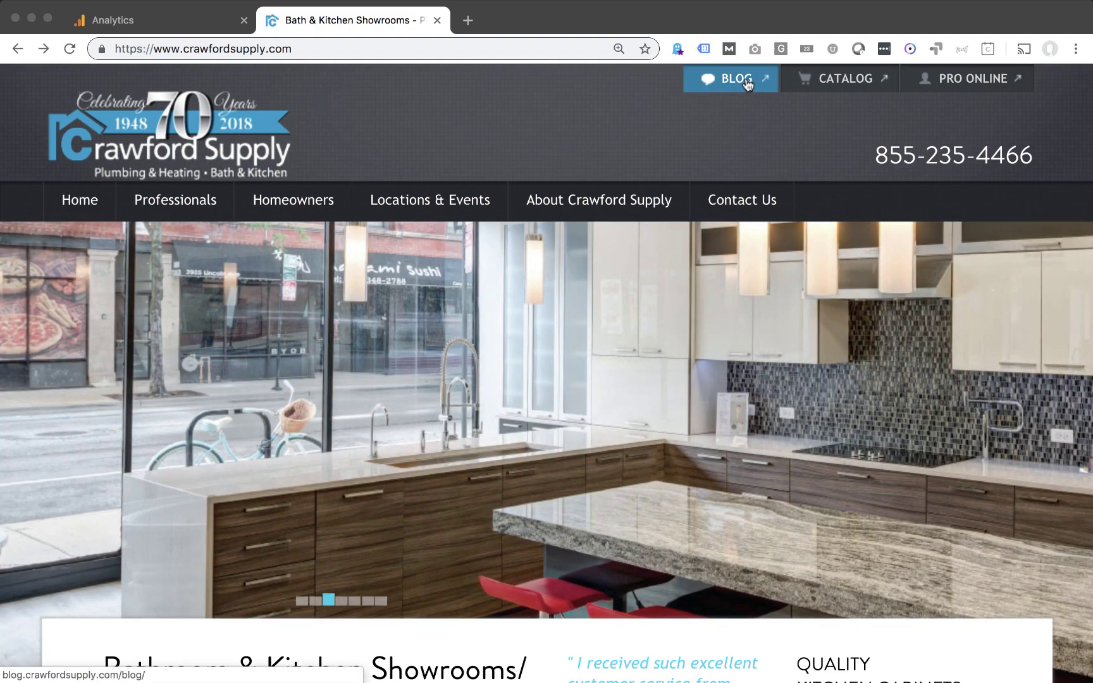
# Step: Load the Crawford Supply blog using the BLOG link in the site's top bar
pyautogui.click(747, 83)
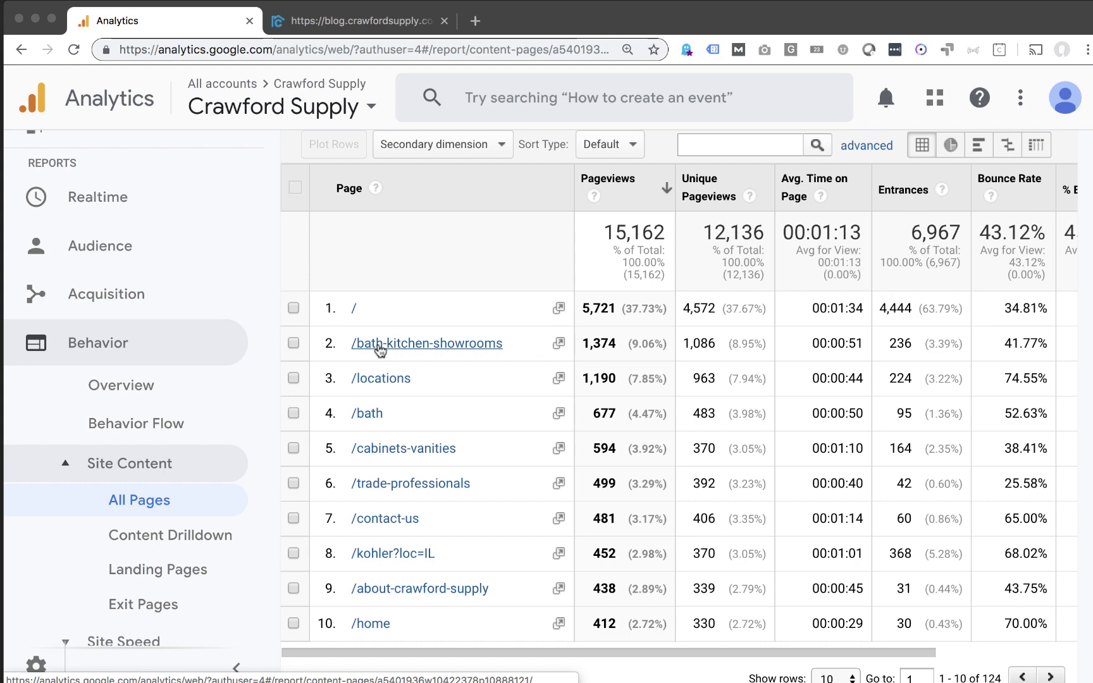
# Step: Go from the All Pages report to the Crawford Supply Admin page
pyautogui.click(38, 664)
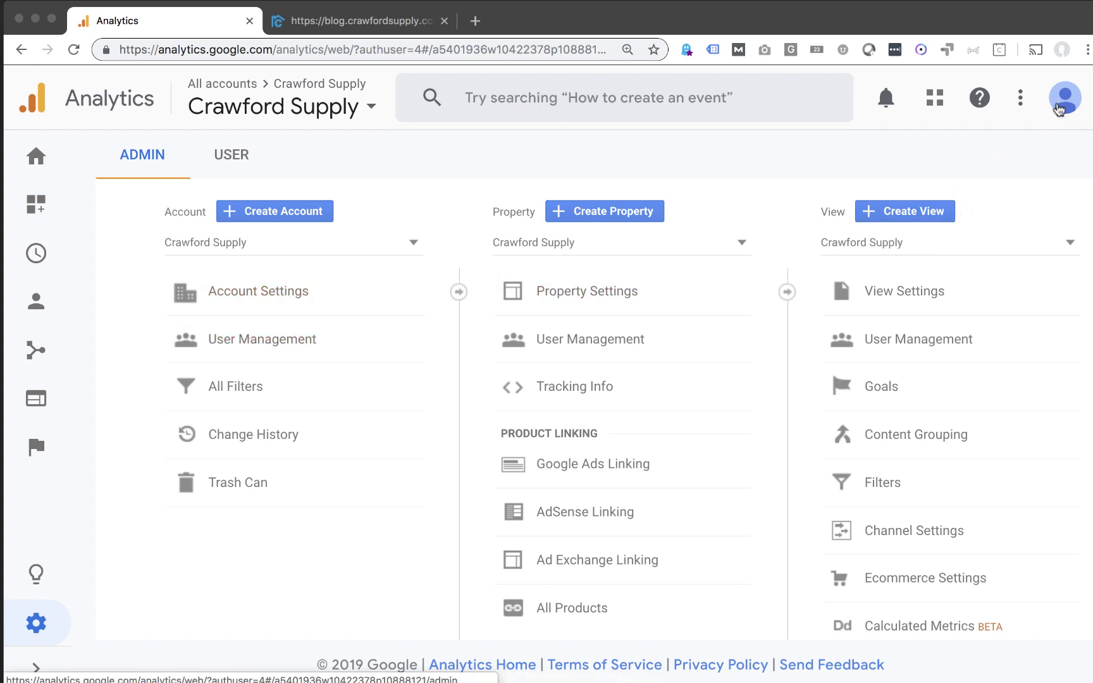
# Step: Create a reporting view named 'Full URL' using the (GMT-05:00) Chicago Time zone
pyautogui.click(911, 206)
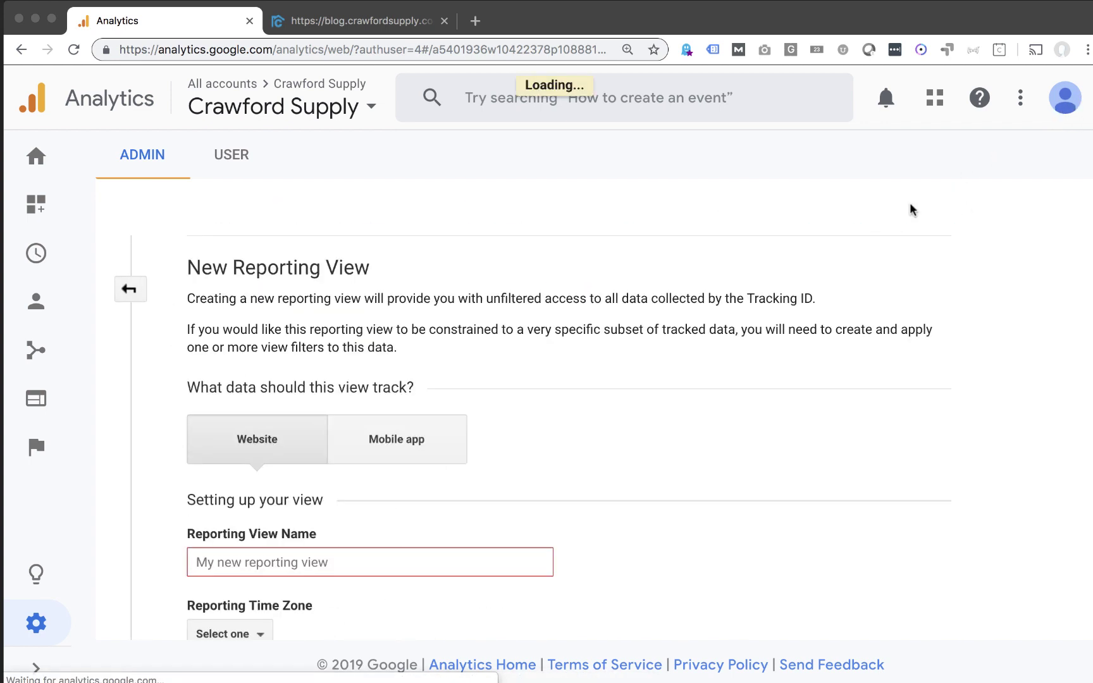
pyautogui.scroll(-3, 490, 453)
pyautogui.click(464, 401)
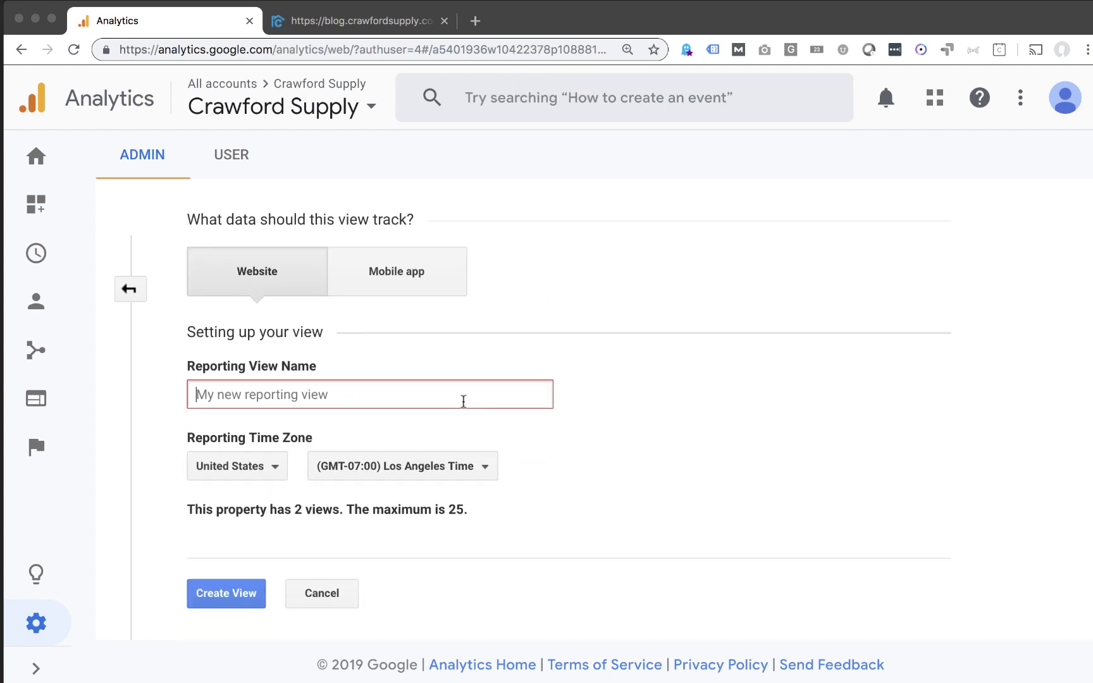
pyautogui.write('Full URL view')
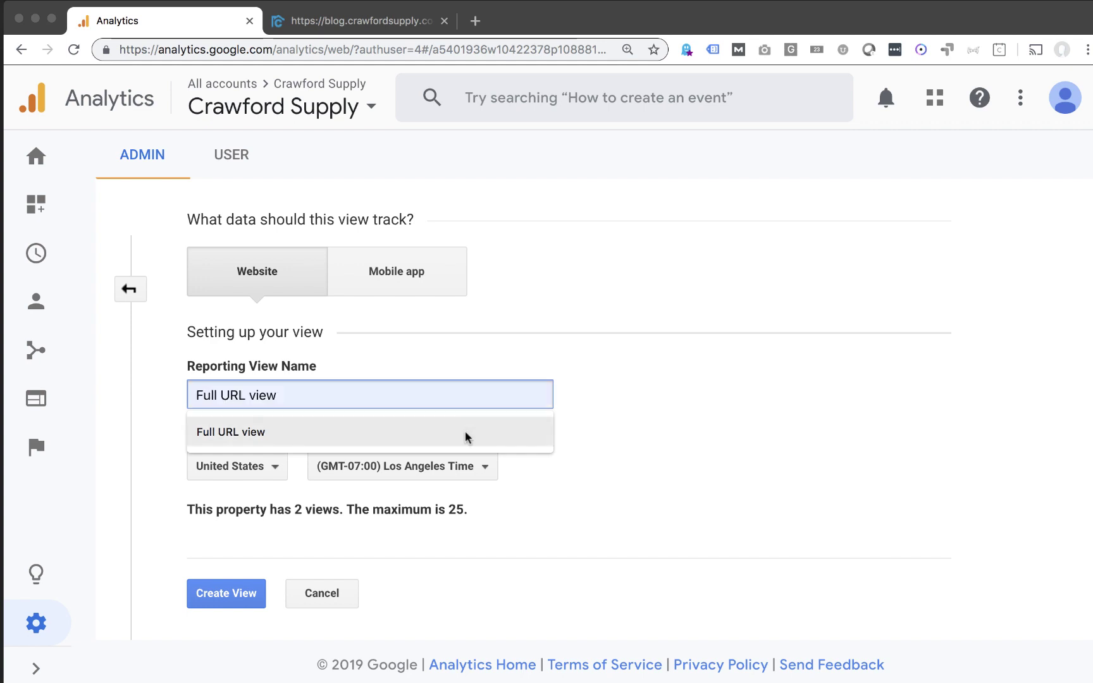
pyautogui.click(534, 497)
pyautogui.click(451, 466)
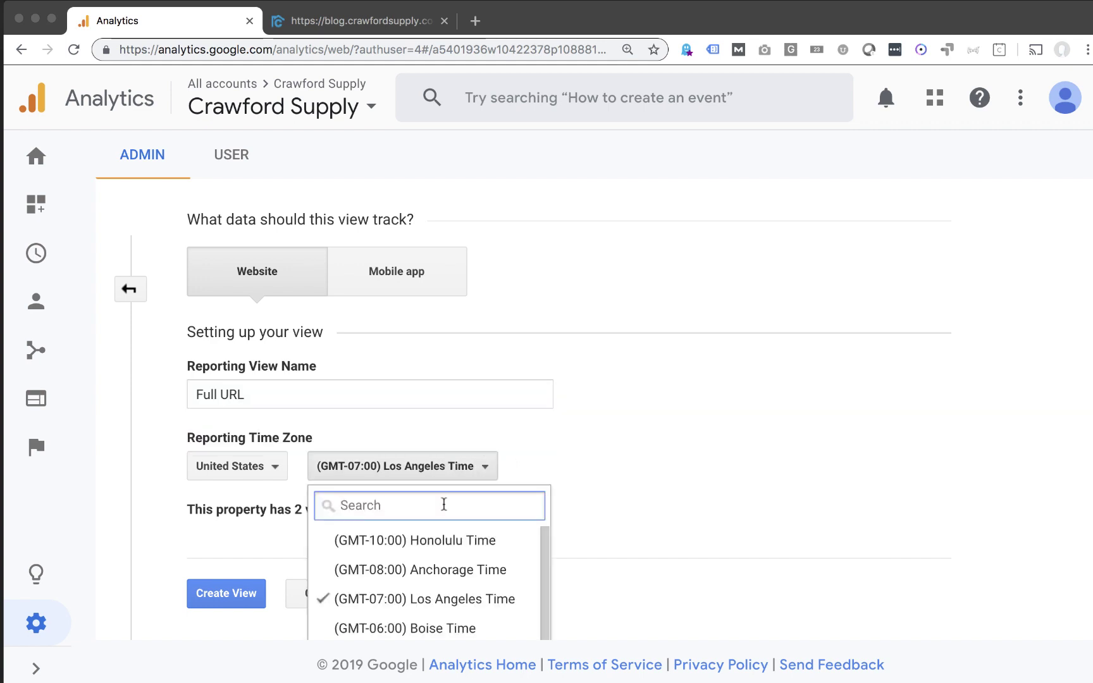
pyautogui.scroll(-3, 444, 510)
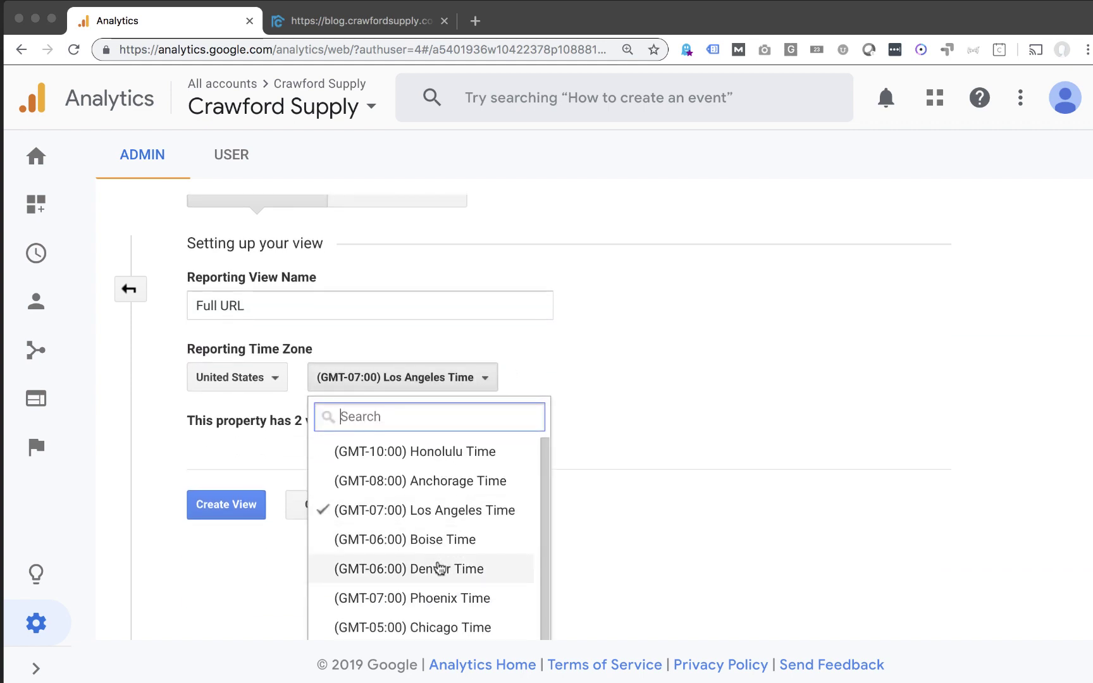
pyautogui.click(431, 624)
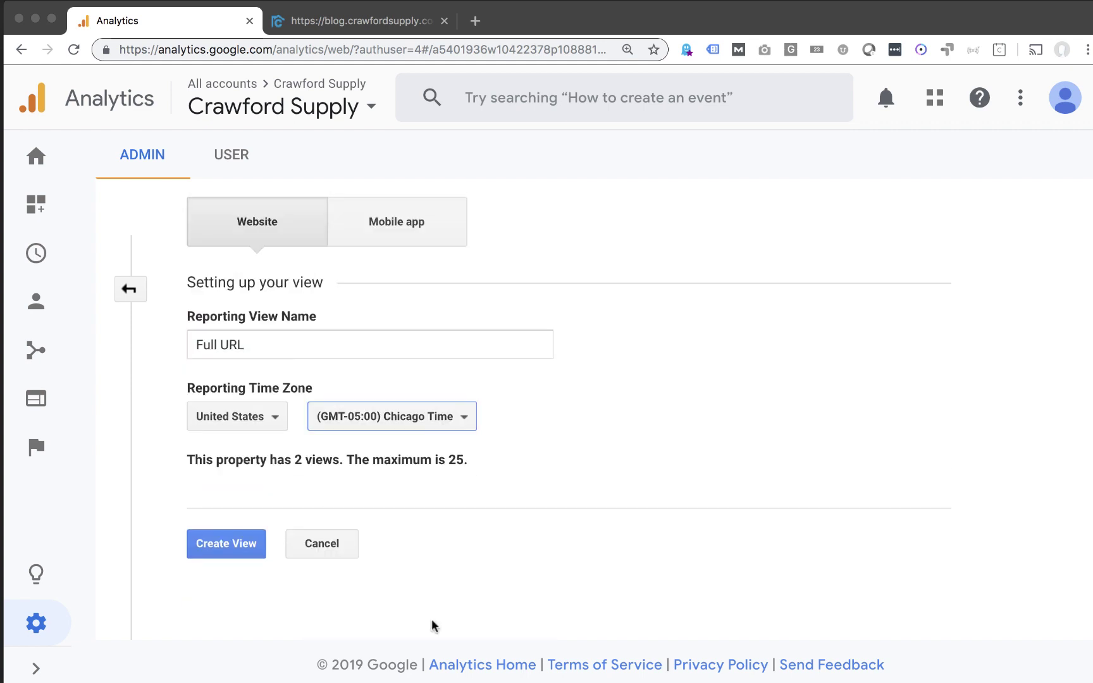
pyautogui.click(242, 549)
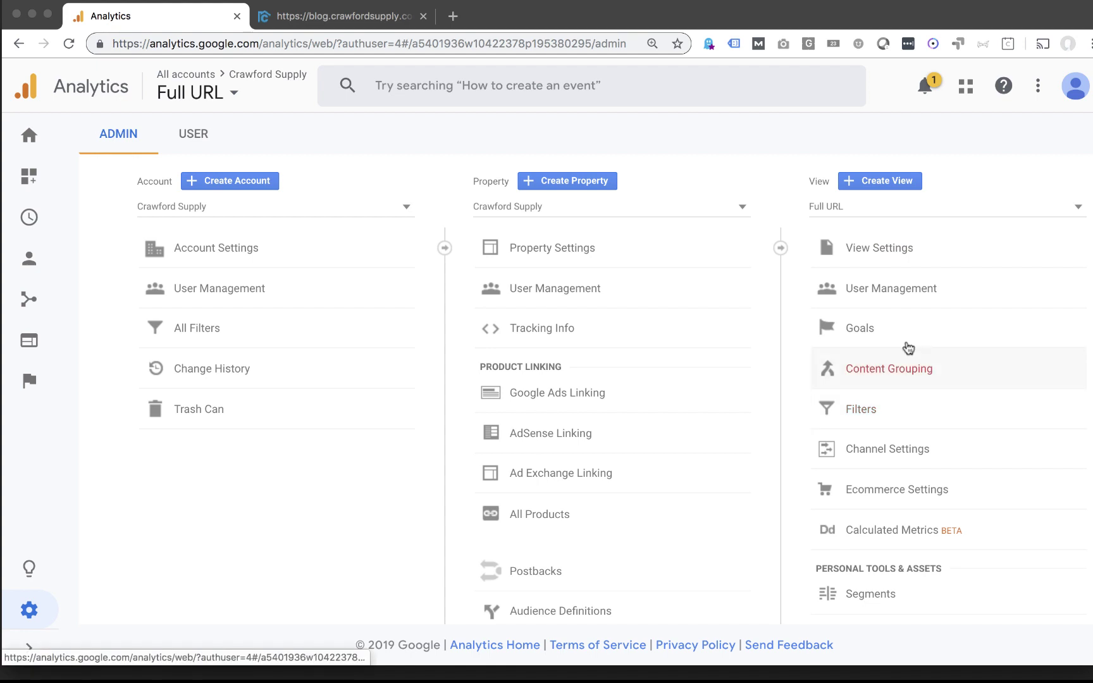
# Step: Start a filter on the Full URL view named 'Show Full URL' with Custom type
pyautogui.click(857, 416)
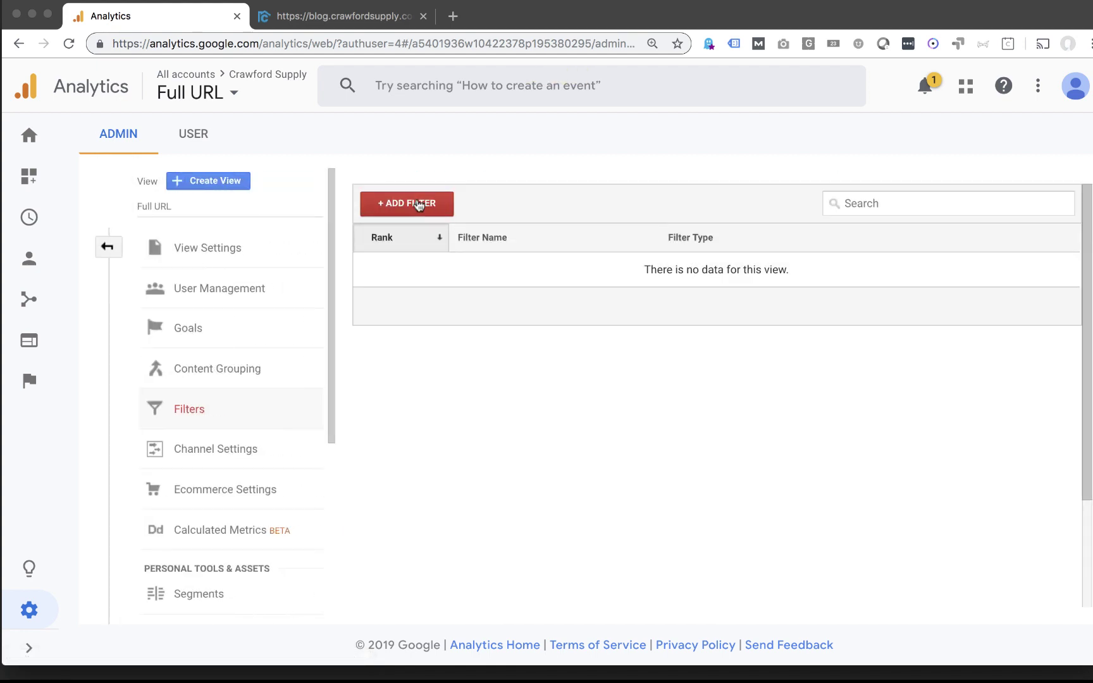
pyautogui.click(417, 203)
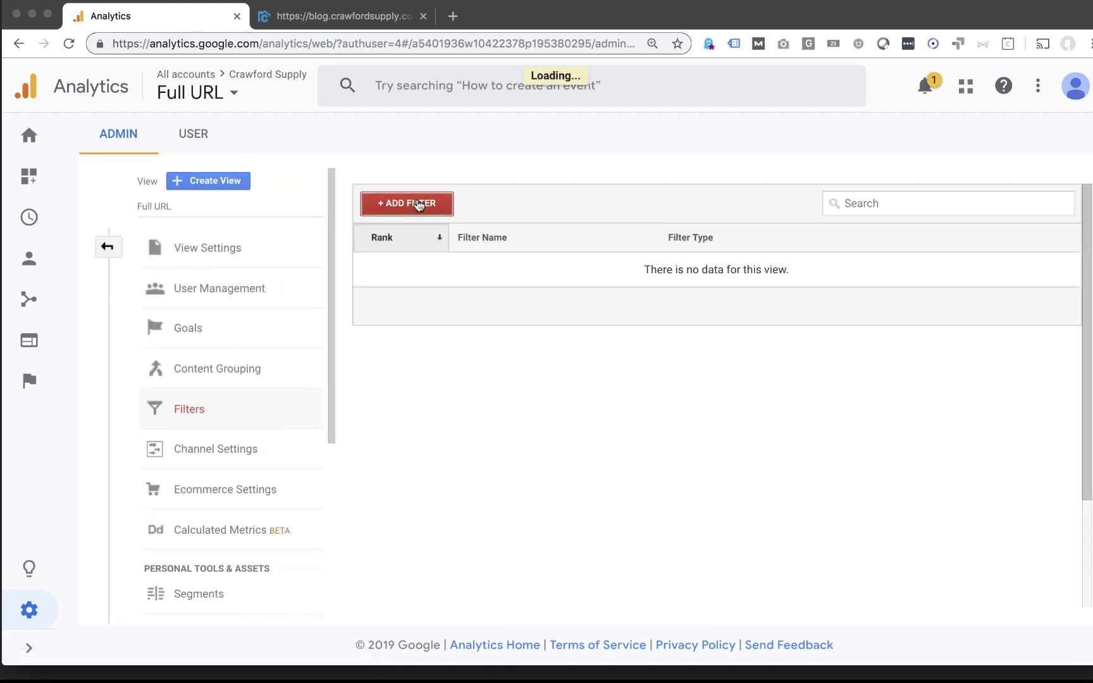
pyautogui.click(417, 357)
pyautogui.write('Ful')
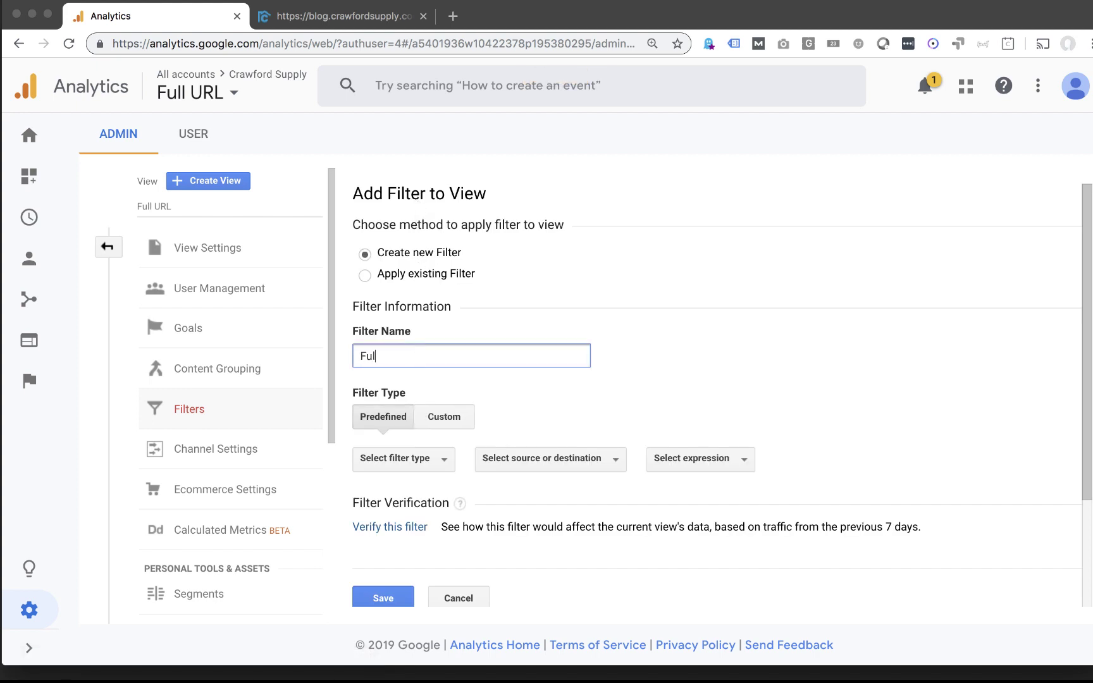
pyautogui.write('Show Full URL')
pyautogui.click(443, 419)
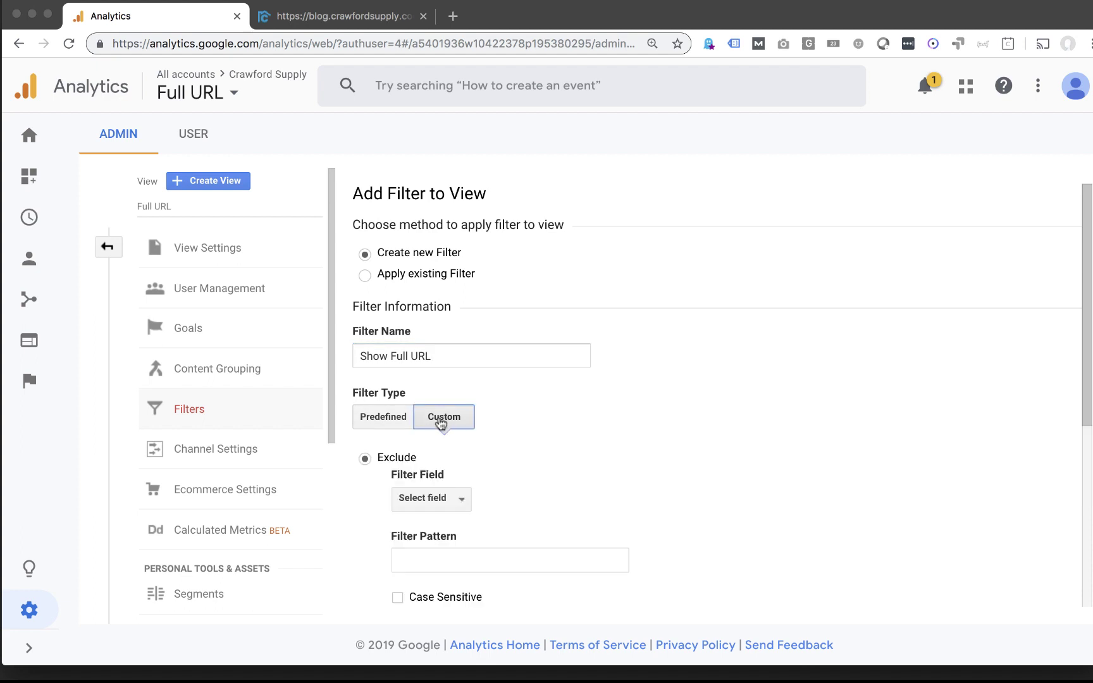
# Step: Switch the filter to Advanced and set Field A to Hostname with pattern (.*)
pyautogui.scroll(-2, 440, 418)
pyautogui.scroll(-3, 435, 418)
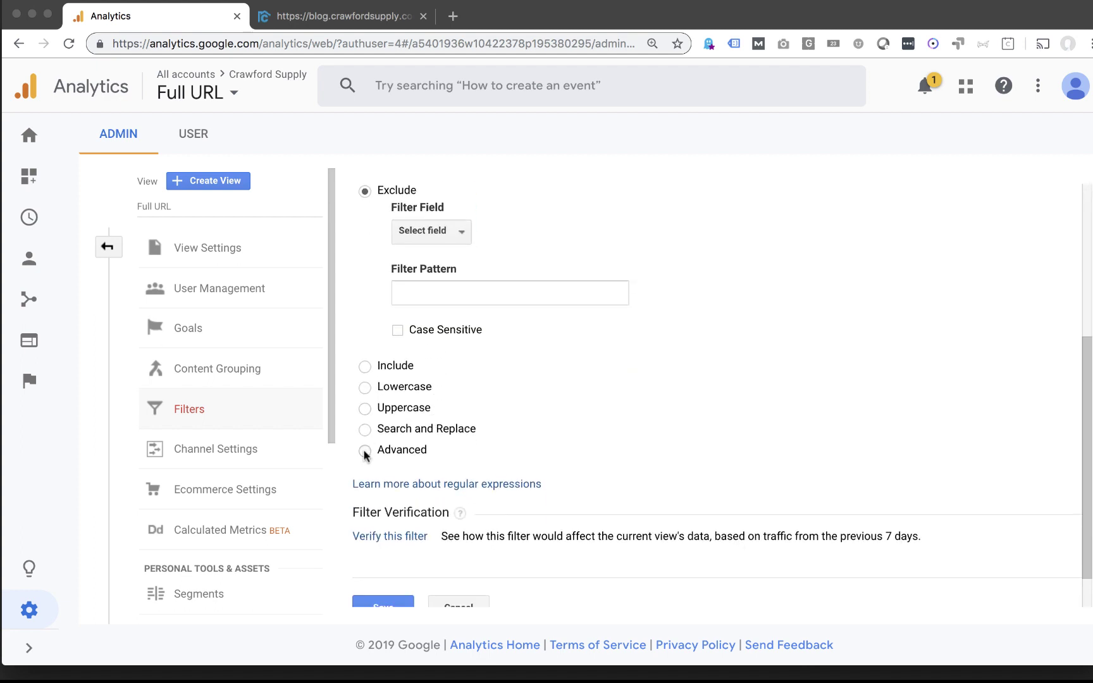
pyautogui.click(364, 450)
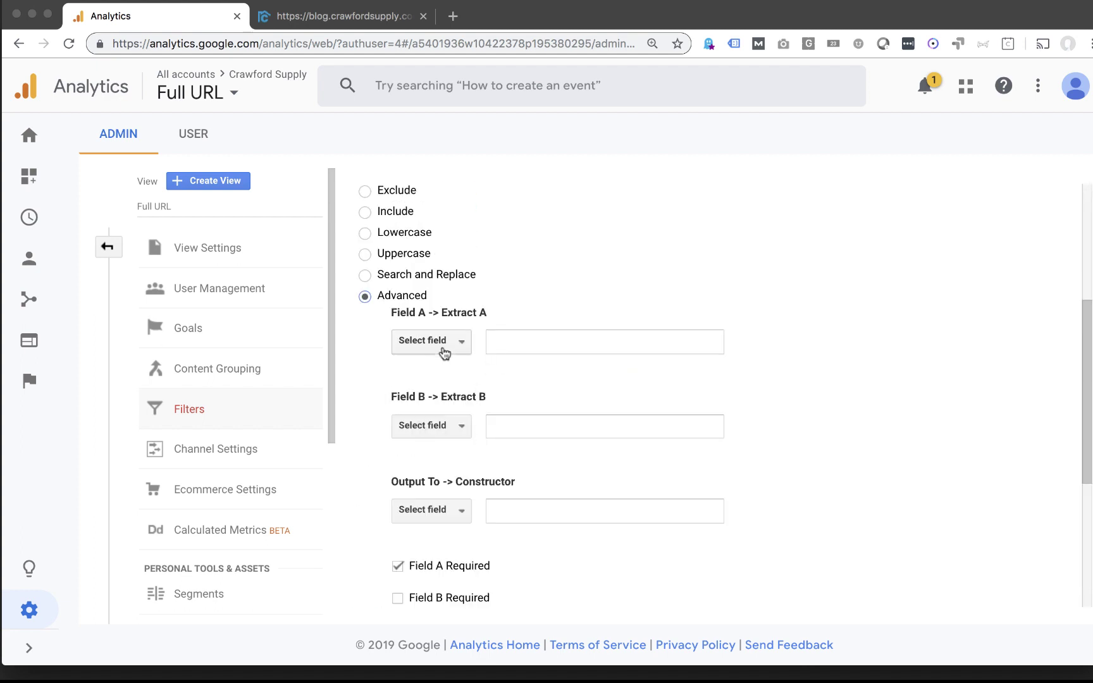
pyautogui.scroll(-1, 445, 353)
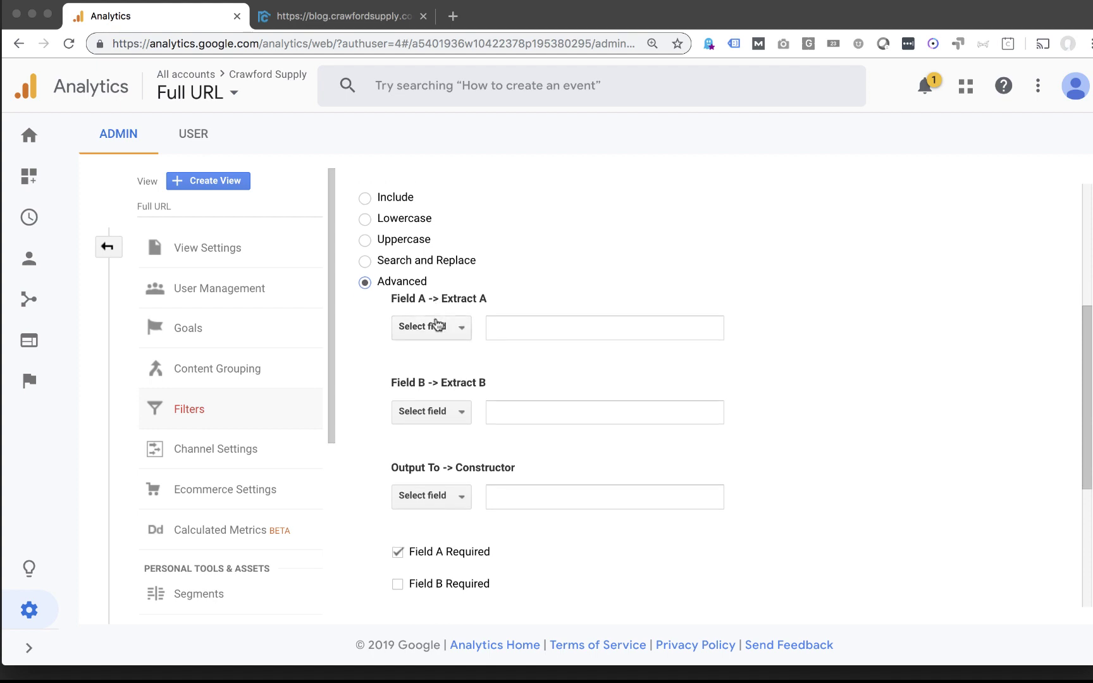
pyautogui.click(436, 333)
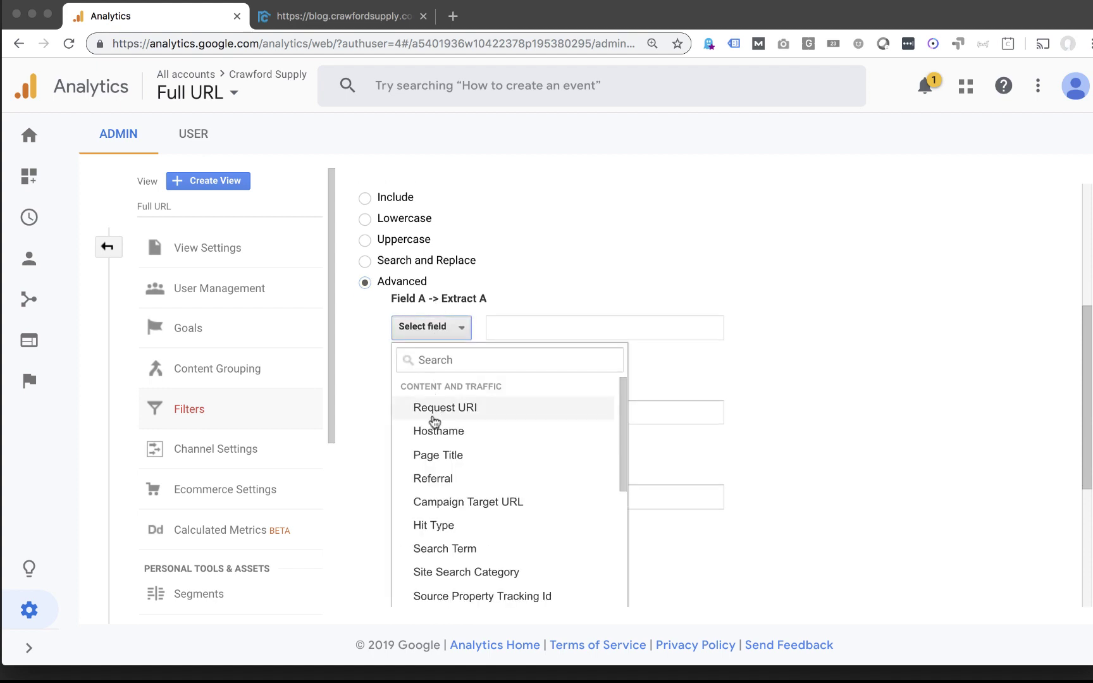
pyautogui.click(433, 430)
pyautogui.click(501, 329)
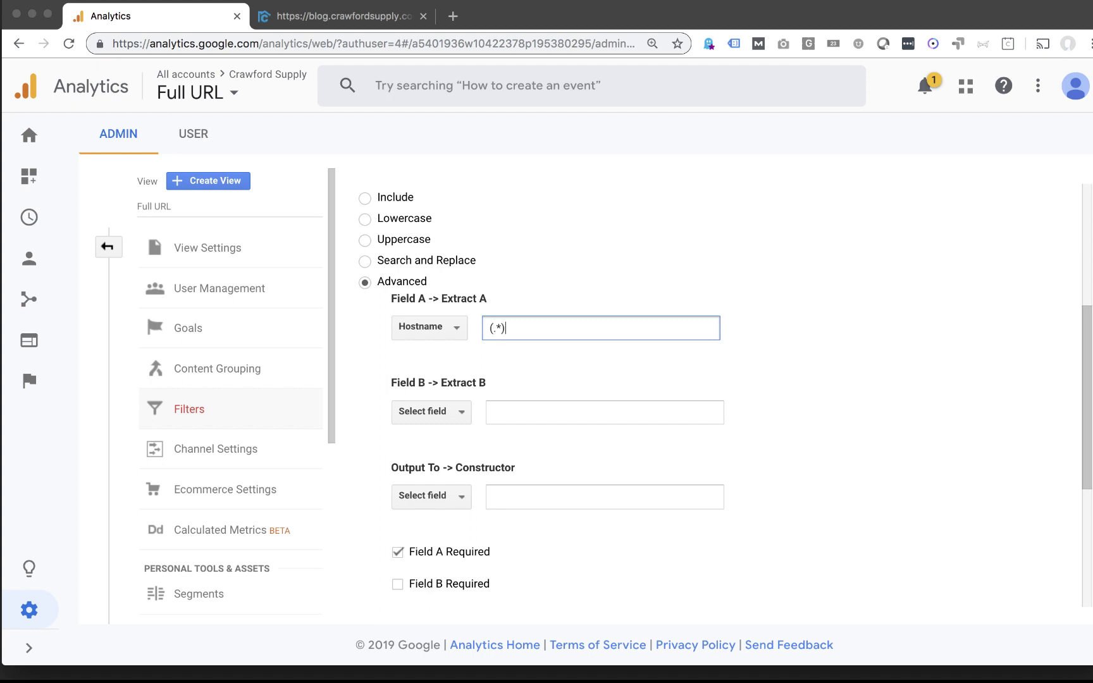
# Step: Set Field B to Request URI with extract pattern (.*)
pyautogui.click(430, 412)
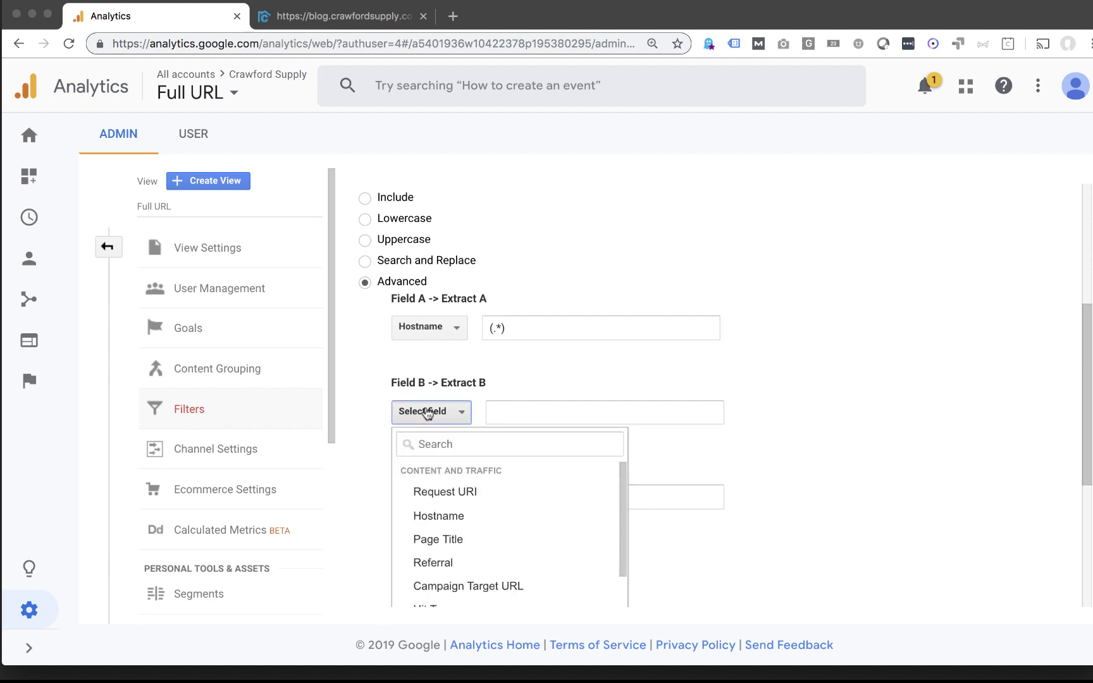
pyautogui.click(430, 495)
pyautogui.click(505, 407)
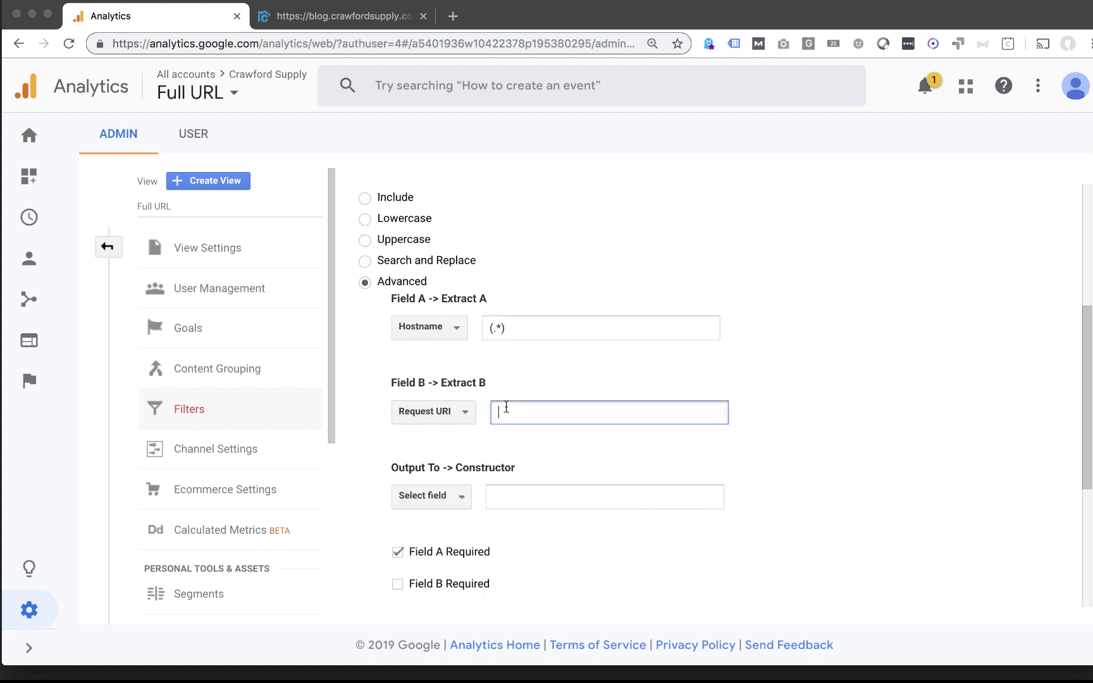
pyautogui.write('(.*')
# Step: Send the output to Request URI as $A1$B1, keeping Override Output Field checked
pyautogui.click(430, 497)
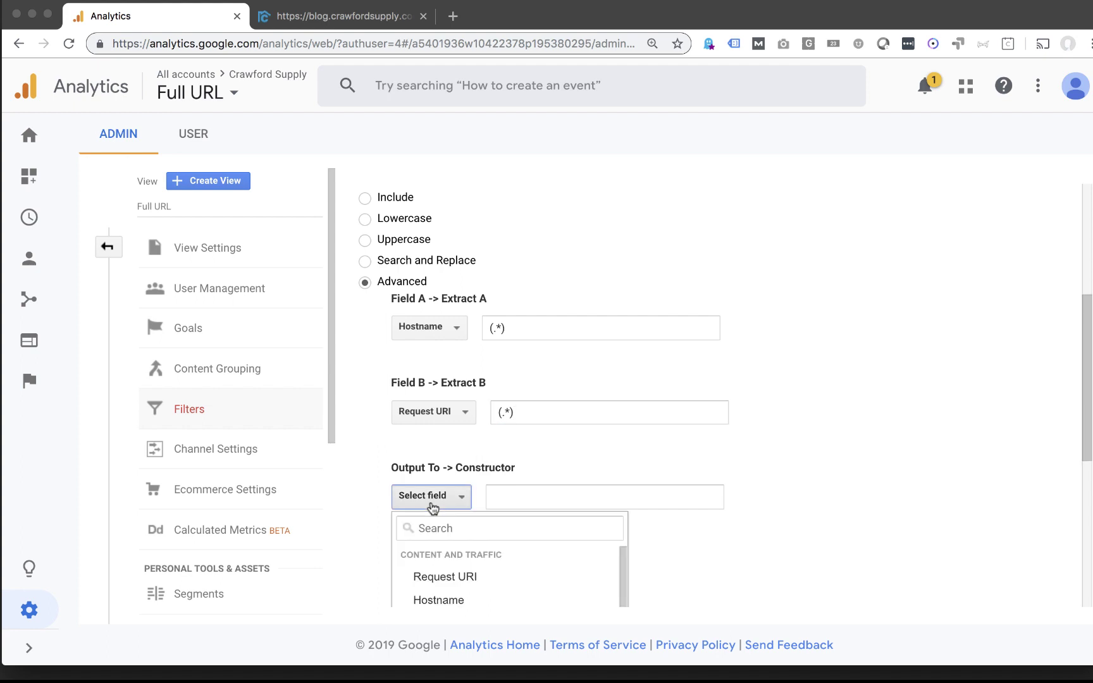
pyautogui.click(433, 576)
pyautogui.click(511, 497)
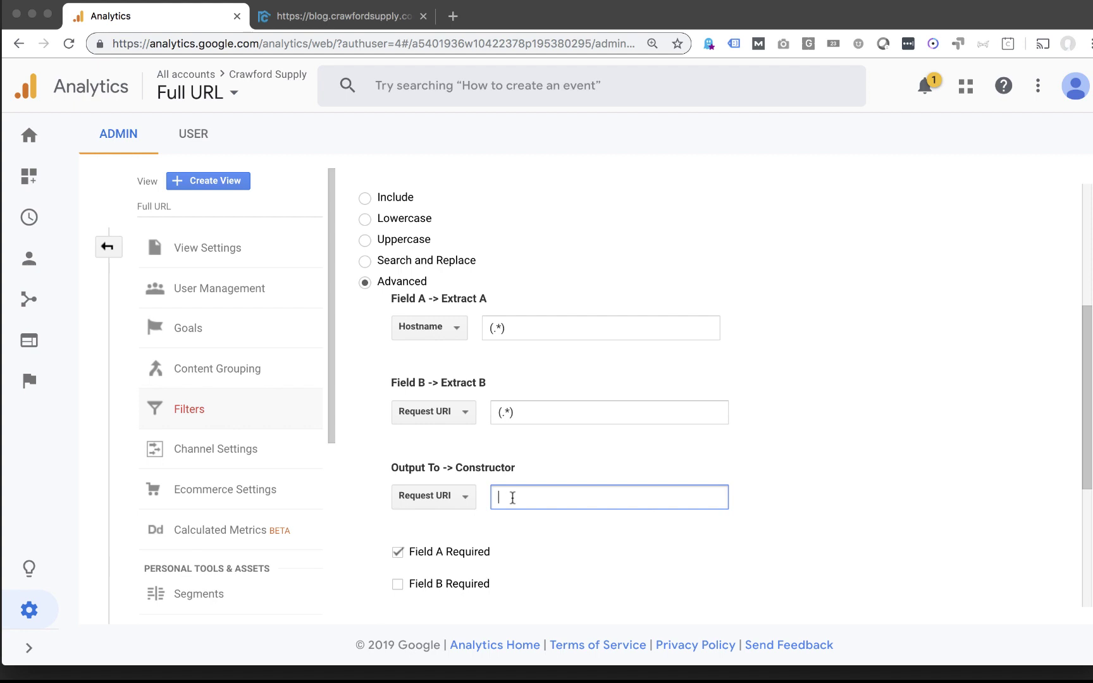
pyautogui.write('$A1$B1')
pyautogui.scroll(-4, 592, 559)
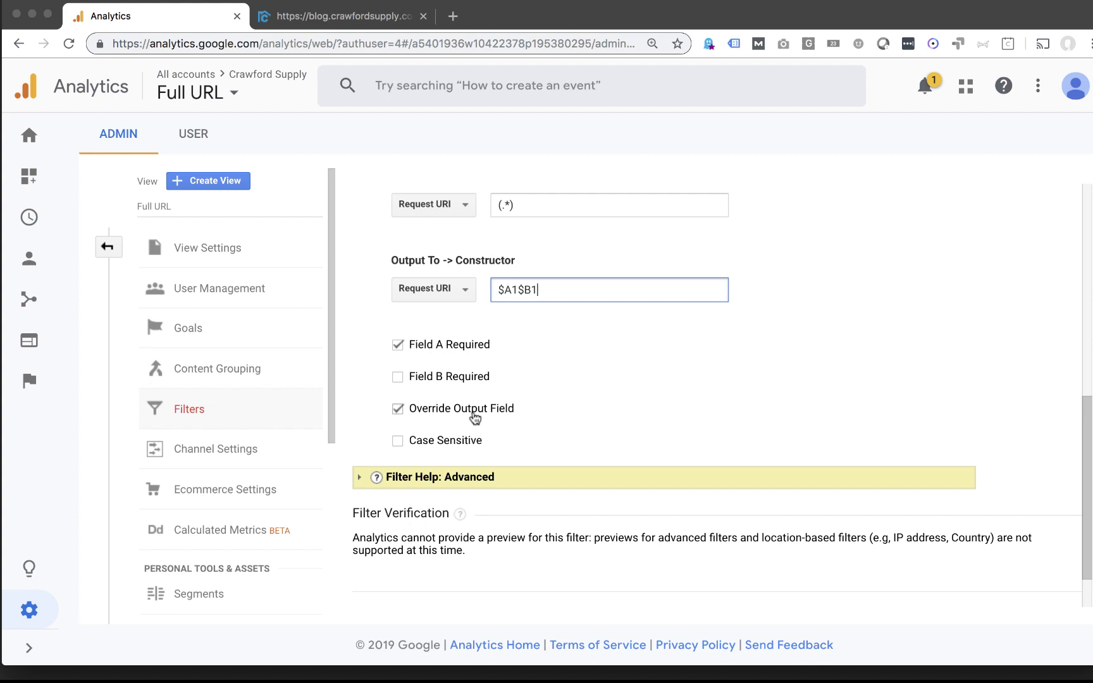
pyautogui.scroll(-1, 475, 414)
# Step: Save the Show Full URL filter, then go to the Realtime reports
pyautogui.click(382, 560)
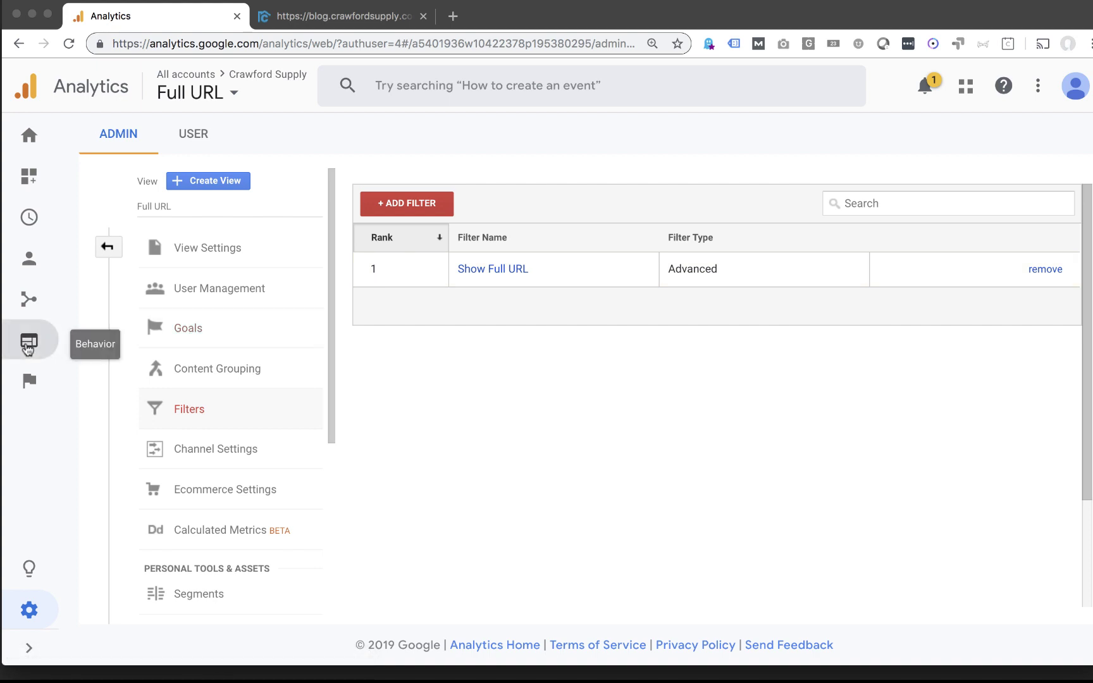
pyautogui.click(34, 234)
pyautogui.click(101, 273)
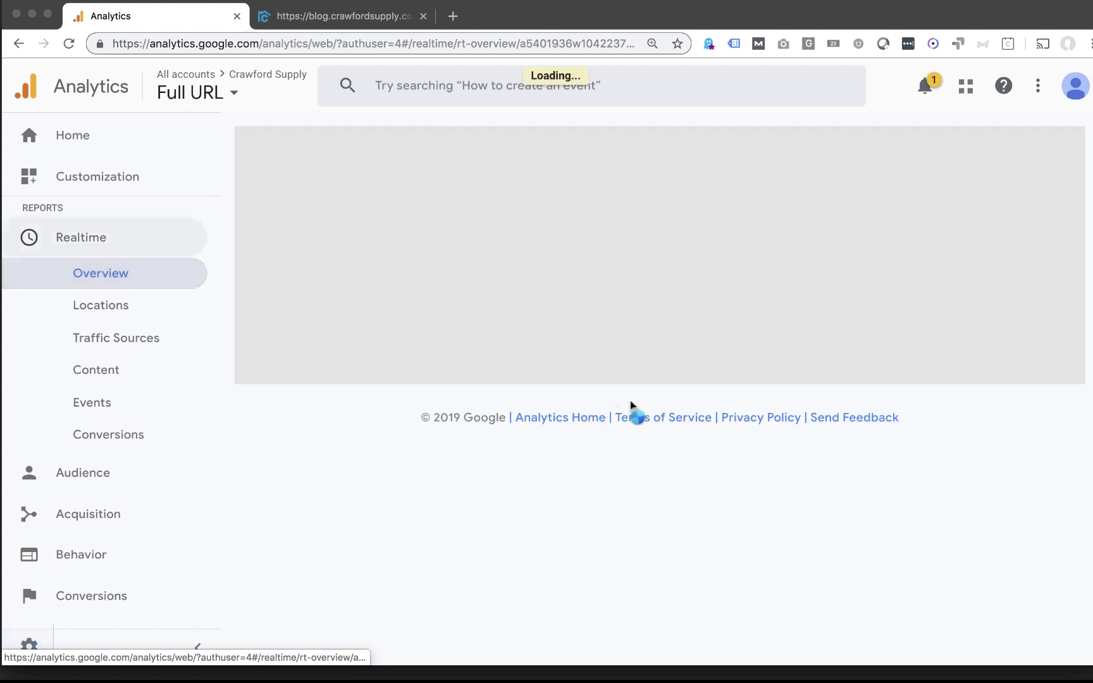
pyautogui.scroll(-1, 500, 354)
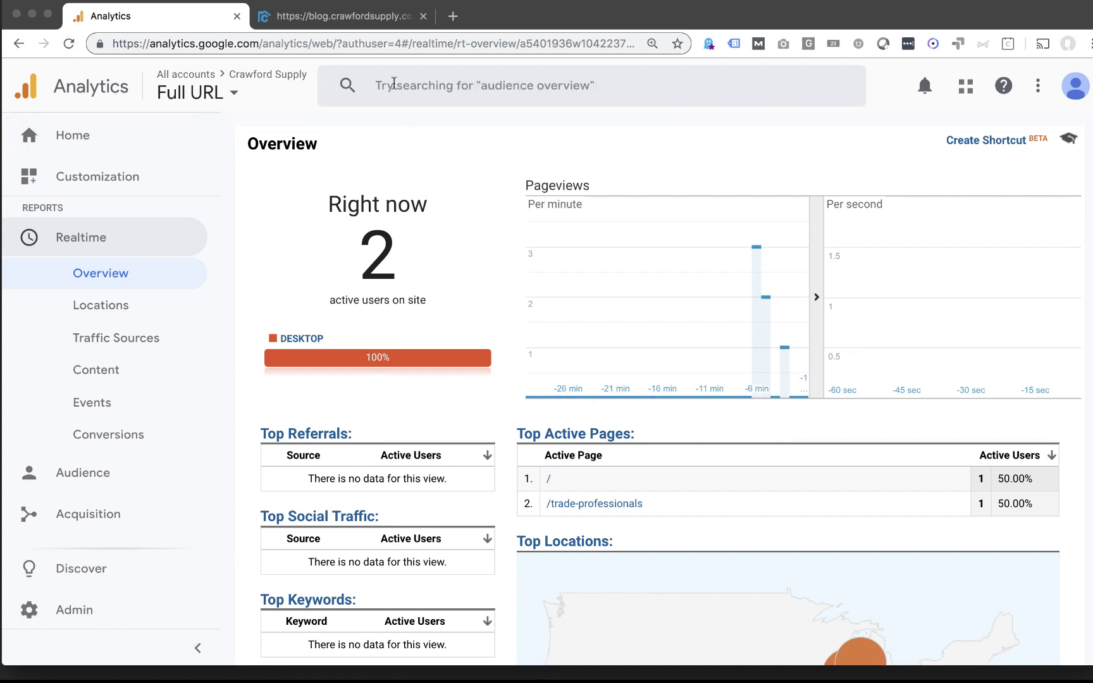
pyautogui.click(373, 17)
pyautogui.click(67, 43)
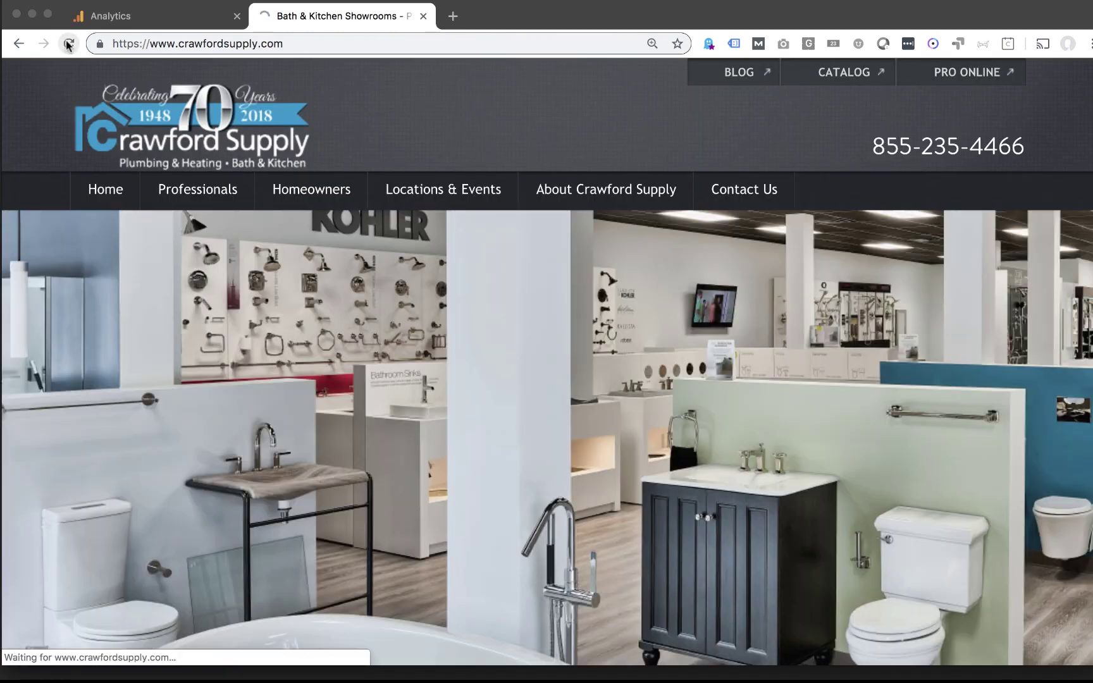
pyautogui.click(170, 14)
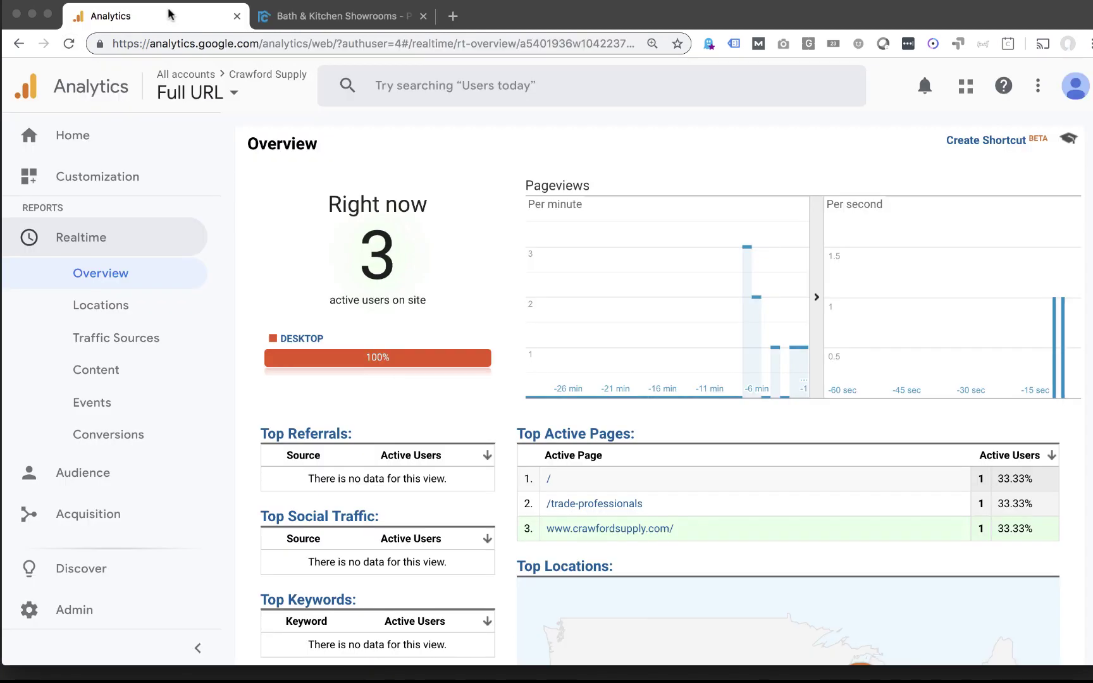